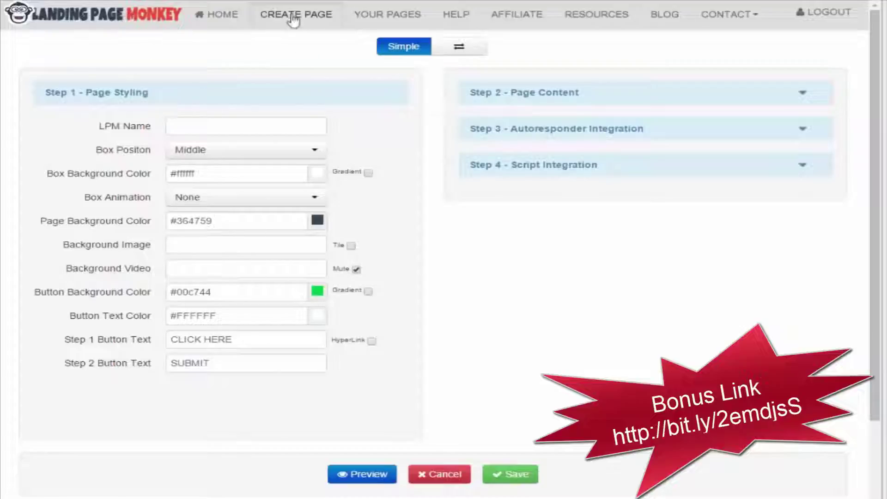
- Enter a test page name, leave Box Animation at None, and move to Background Video
{"action": "left_click", "coordinate": [199, 125]}
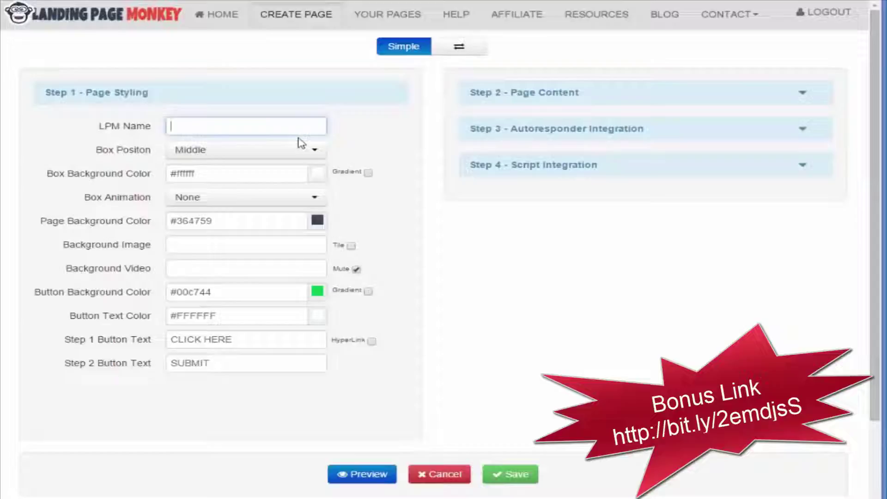
{"action": "type", "text": "eric Test"}
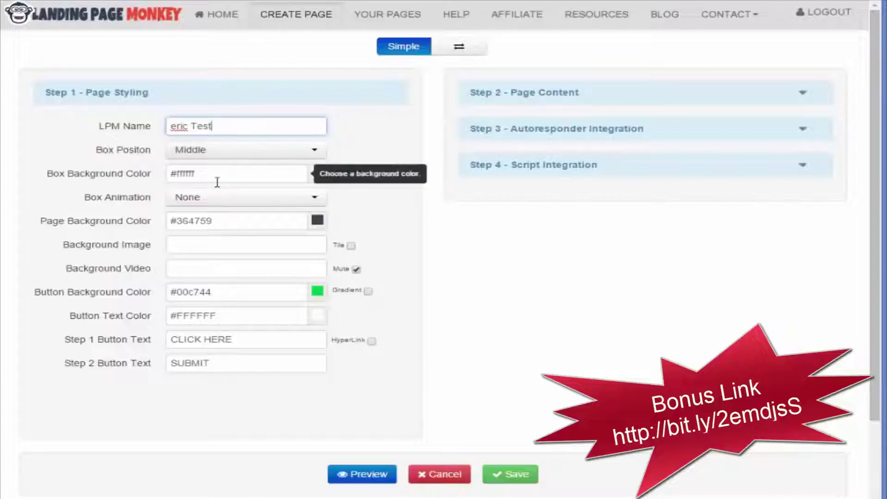
{"action": "left_click", "coordinate": [223, 200]}
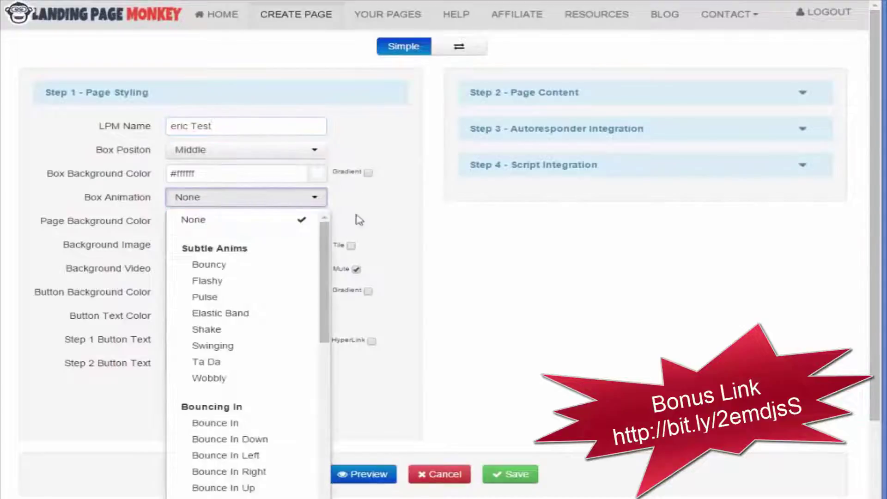
{"action": "left_click", "coordinate": [393, 216]}
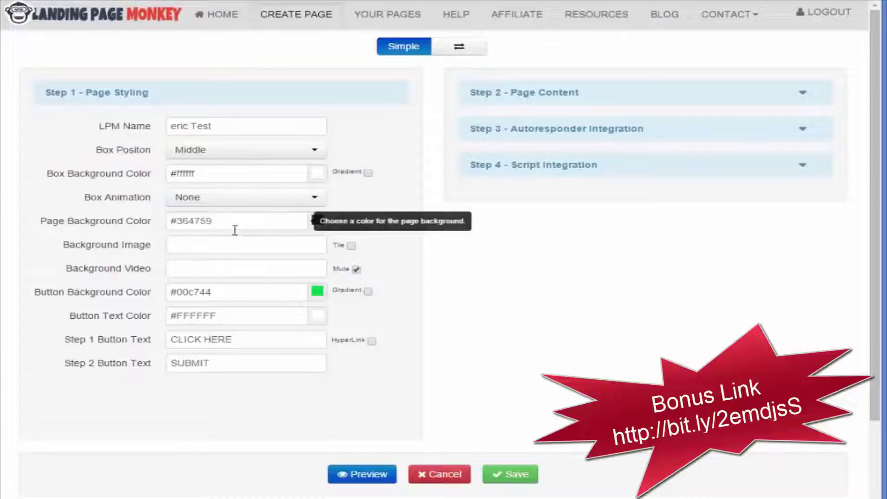
{"action": "left_click", "coordinate": [221, 248]}
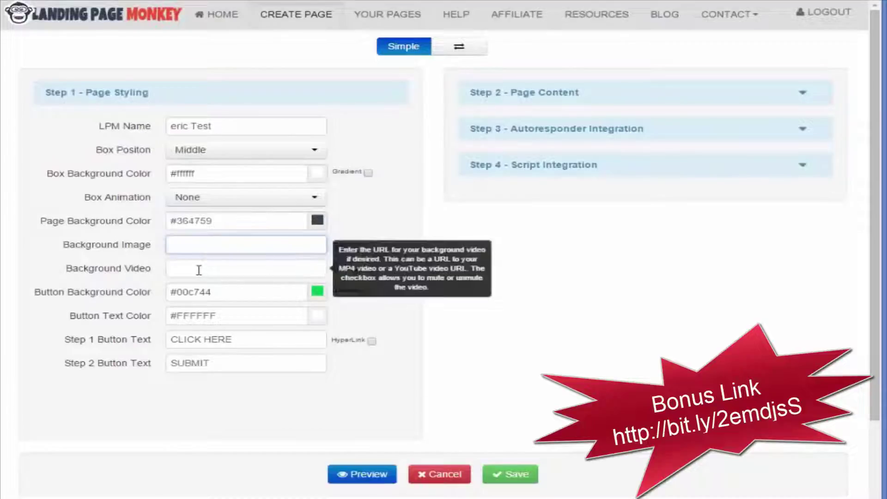
{"action": "left_click", "coordinate": [198, 269]}
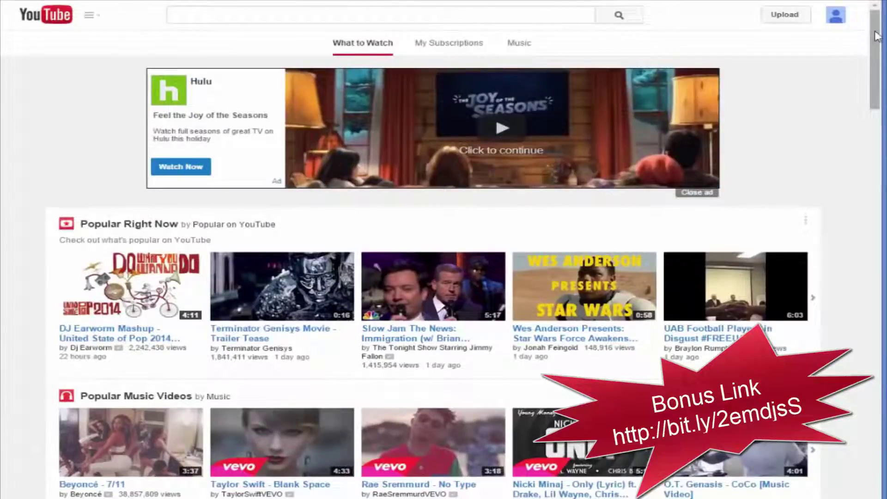
{"action": "mouse_move", "coordinate": [872, 38]}
{"action": "left_mouse_down"}
{"action": "mouse_move", "coordinate": [863, 320]}
{"action": "mouse_move", "coordinate": [857, 16]}
{"action": "left_mouse_up"}
- Search YouTube for 'background video' and bring up the HD Beach Scene Video Background link menu
{"action": "left_click", "coordinate": [191, 14]}
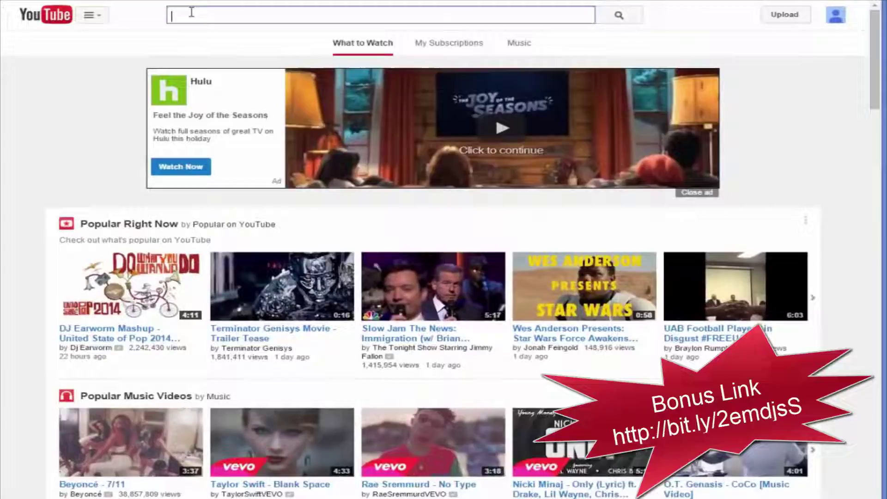
{"action": "type", "text": "backgrou"}
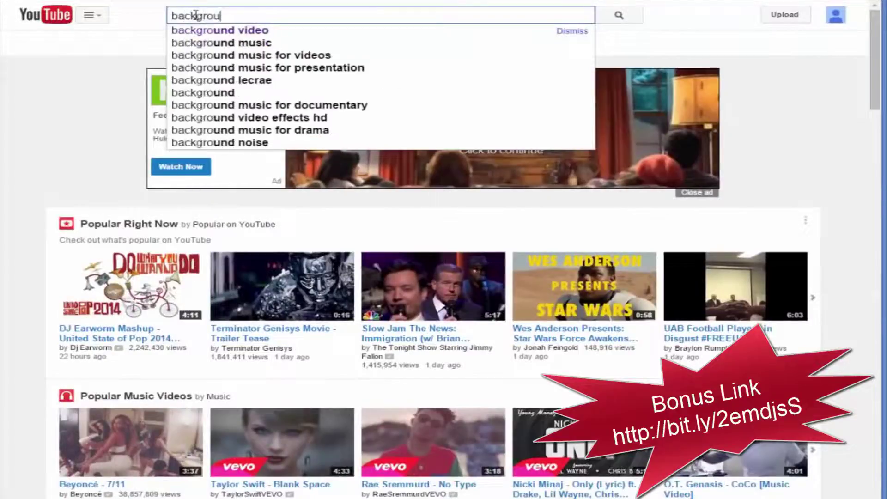
{"action": "type", "text": "nd video"}
{"action": "key", "text": "Return"}
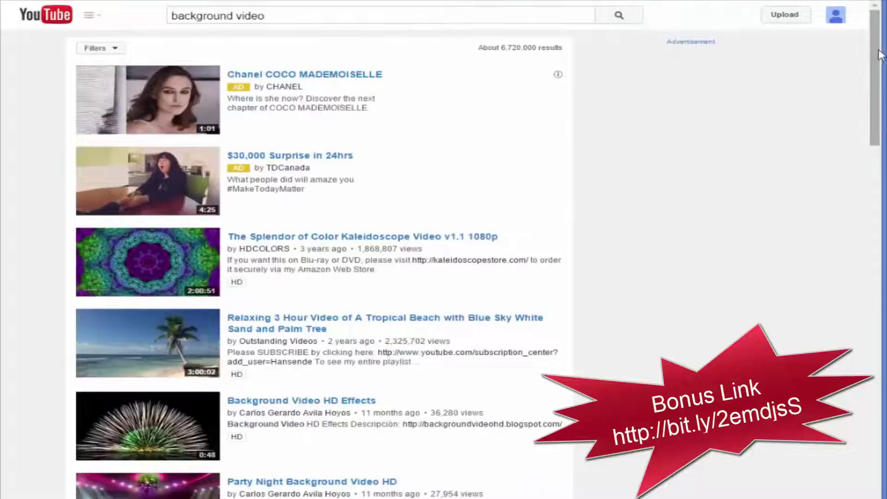
{"action": "left_click_drag", "start_coordinate": [875, 69], "coordinate": [875, 103]}
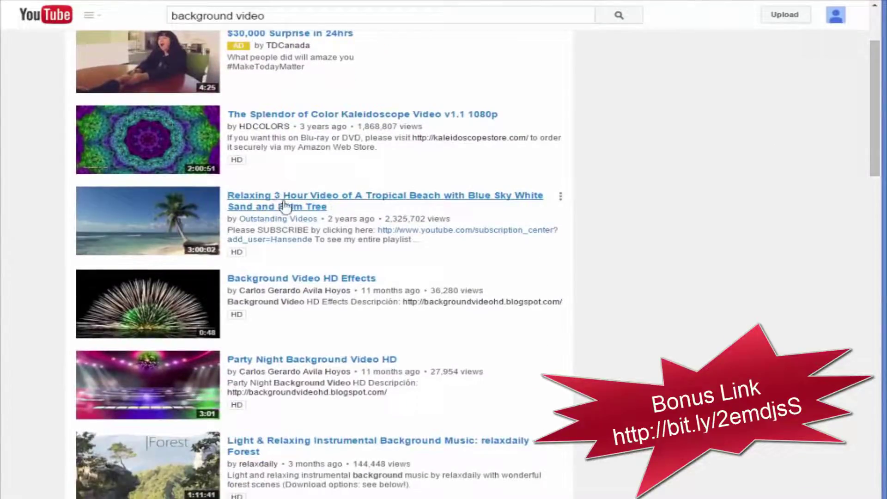
{"action": "left_click_drag", "start_coordinate": [876, 94], "coordinate": [856, 238]}
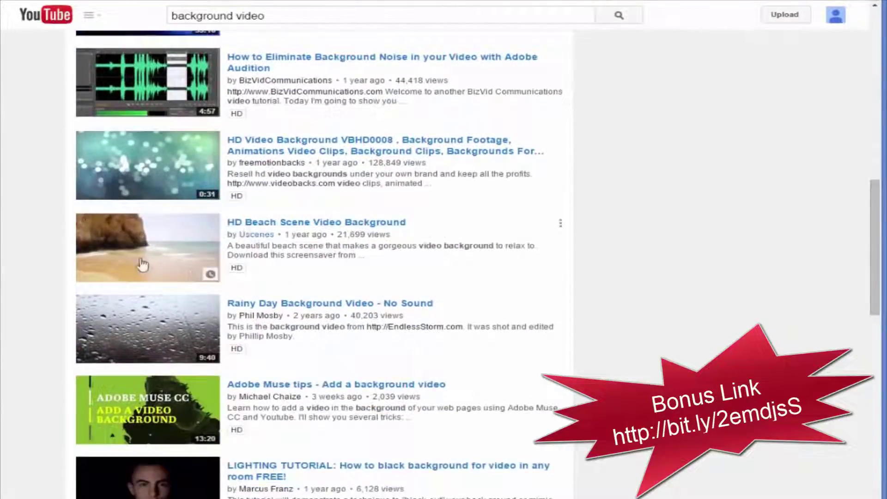
{"action": "right_click", "coordinate": [285, 227]}
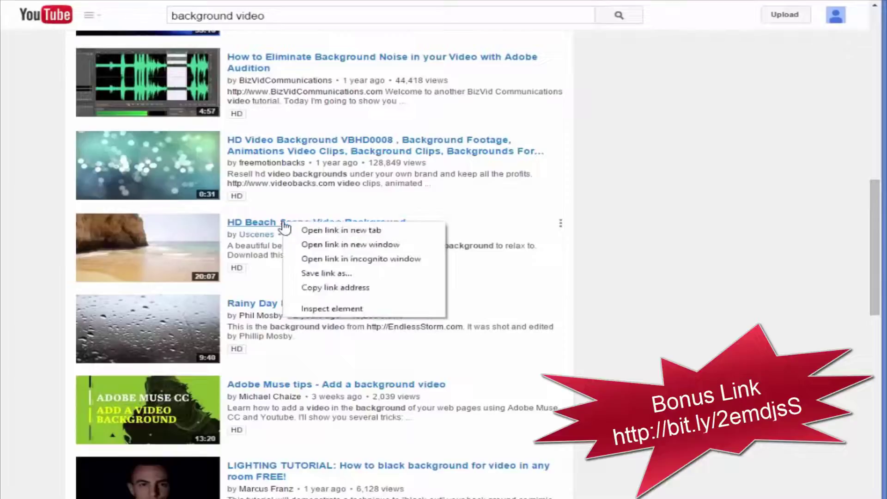
- Paste the beach clip's YouTube link into Background Video and turn on Mute
{"action": "left_click", "coordinate": [321, 288]}
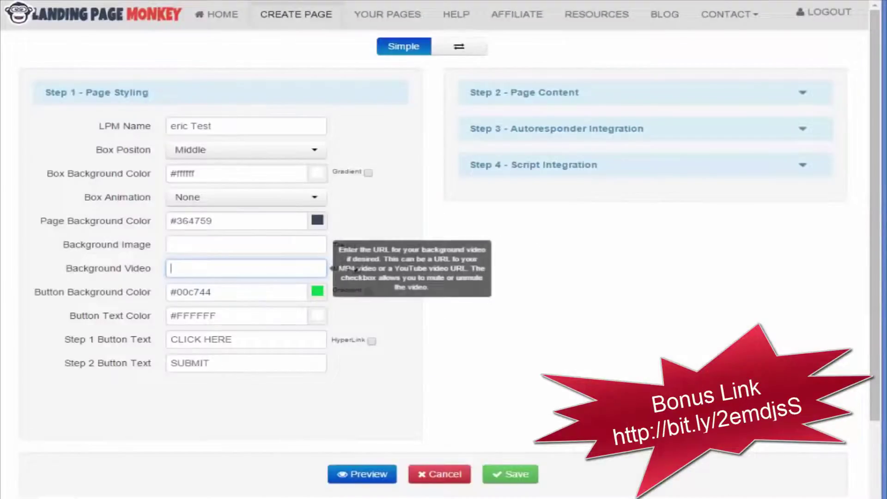
{"action": "left_click", "coordinate": [197, 269]}
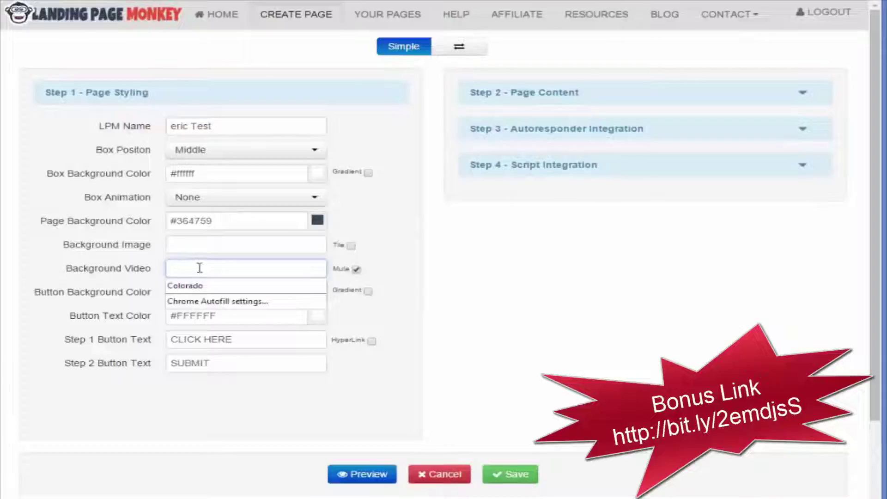
{"action": "key", "text": "ctrl+v"}
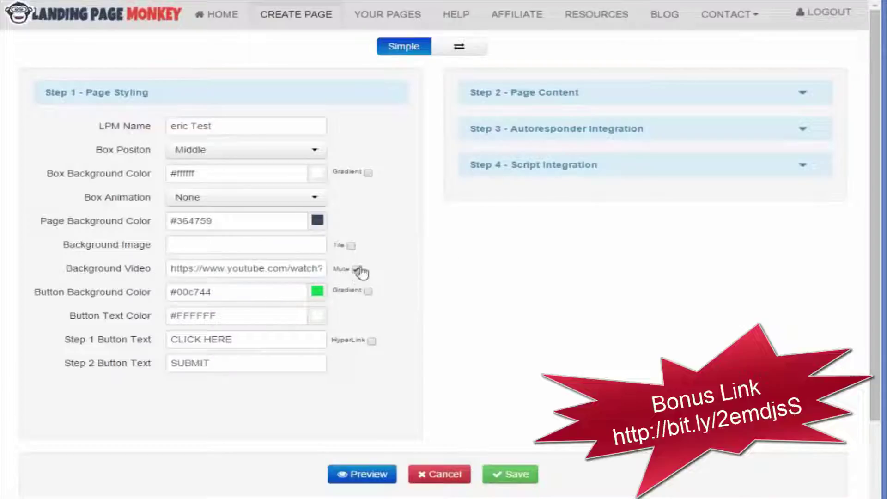
{"action": "left_click", "coordinate": [357, 271]}
- Look over the Advanced options, return to Simple, and expand Step 2 - Page Content
{"action": "left_click", "coordinate": [459, 50]}
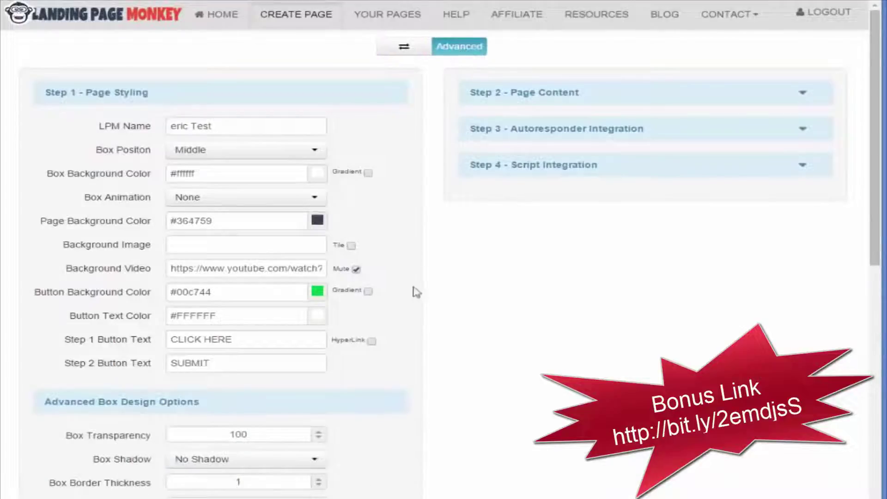
{"action": "scroll", "coordinate": [423, 319], "scroll_direction": "down", "scroll_amount": 5}
{"action": "scroll", "coordinate": [494, 352], "scroll_direction": "down", "scroll_amount": 3}
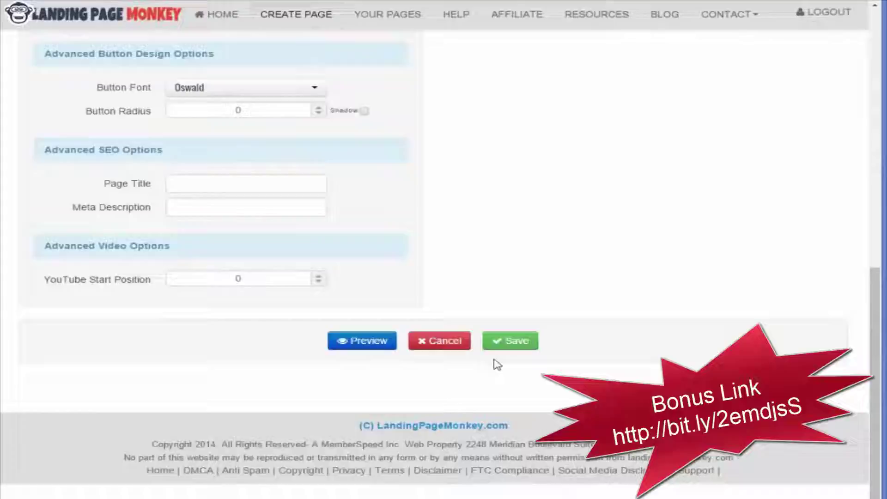
{"action": "scroll", "coordinate": [496, 364], "scroll_direction": "up", "scroll_amount": 10}
{"action": "left_click", "coordinate": [403, 48]}
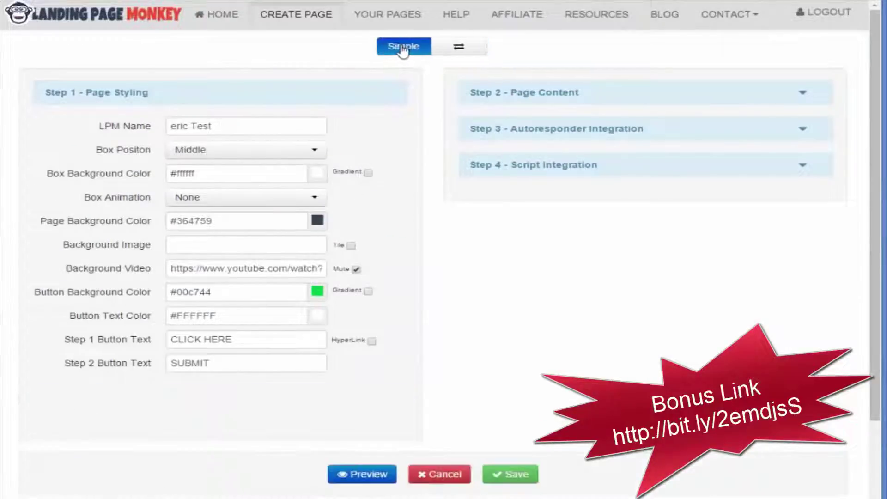
{"action": "left_click", "coordinate": [804, 92]}
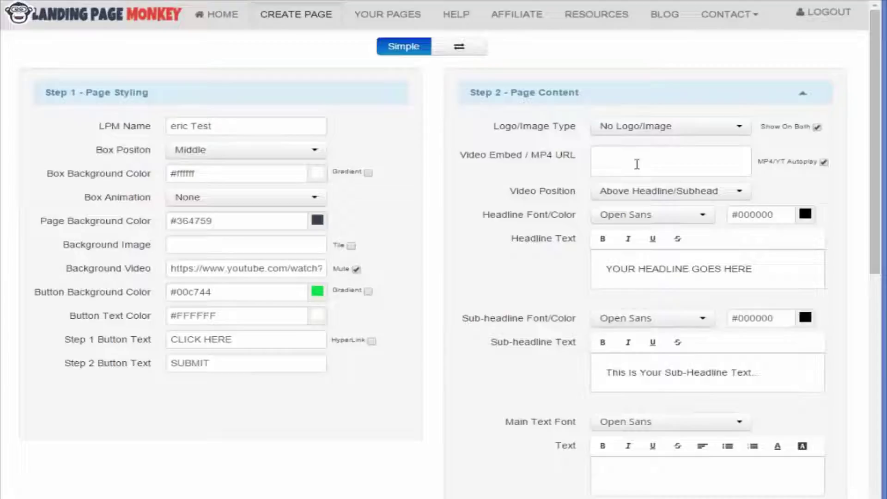
{"action": "scroll", "coordinate": [636, 164], "scroll_direction": "down", "scroll_amount": 1}
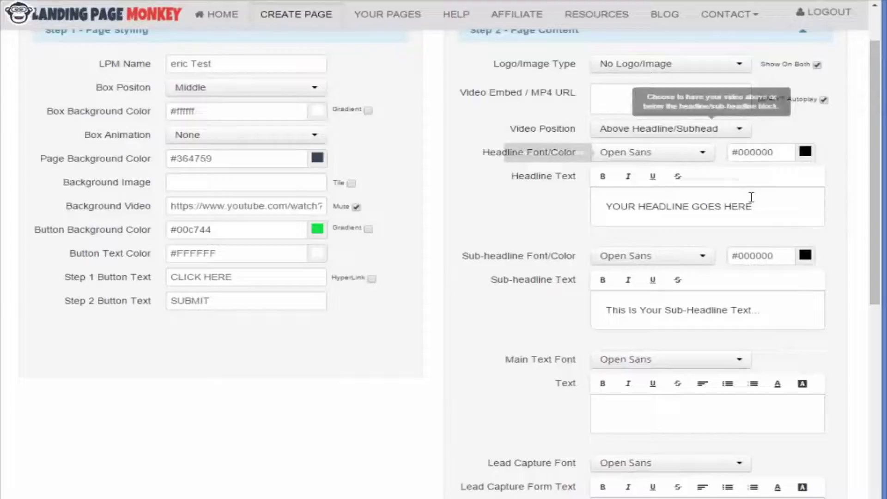
- Replace the headline with 'MAKE MONEY FROM THE BEACH!' and write the laptop-and-internet sub-headline
{"action": "left_click_drag", "start_coordinate": [774, 202], "coordinate": [603, 206]}
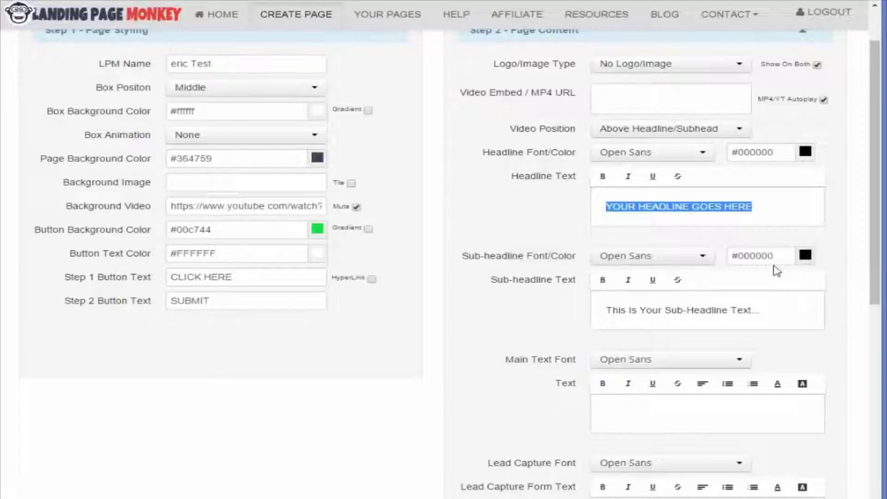
{"action": "type", "text": "MAKE M"}
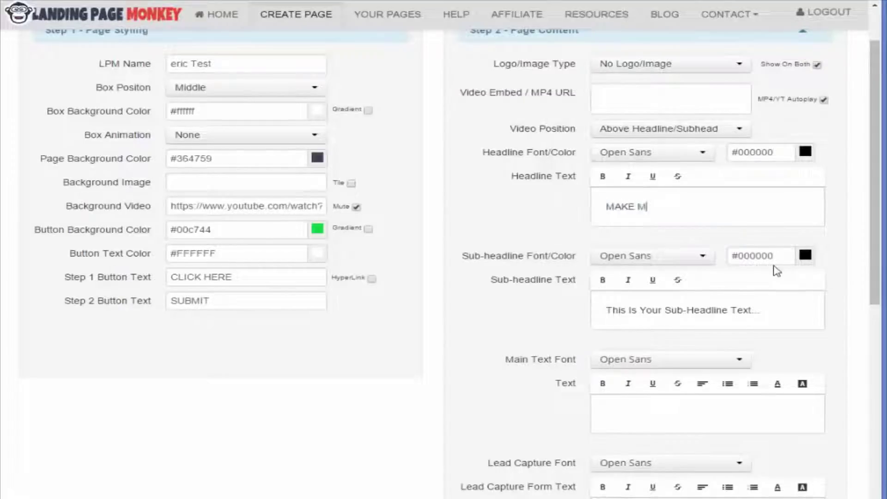
{"action": "type", "text": "ONEY"}
{"action": "type", "text": " FROM THE BEACH!"}
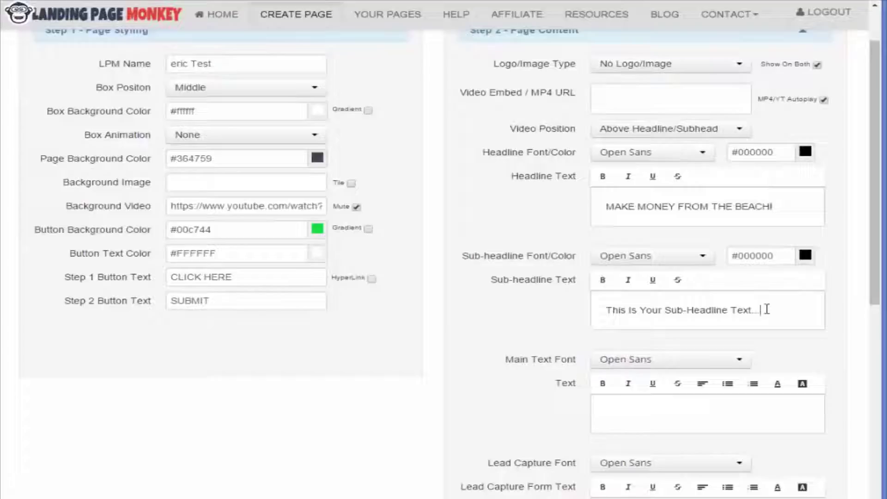
{"action": "left_click_drag", "start_coordinate": [767, 309], "coordinate": [589, 305]}
{"action": "scroll", "coordinate": [497, 319], "scroll_direction": "down", "scroll_amount": 1}
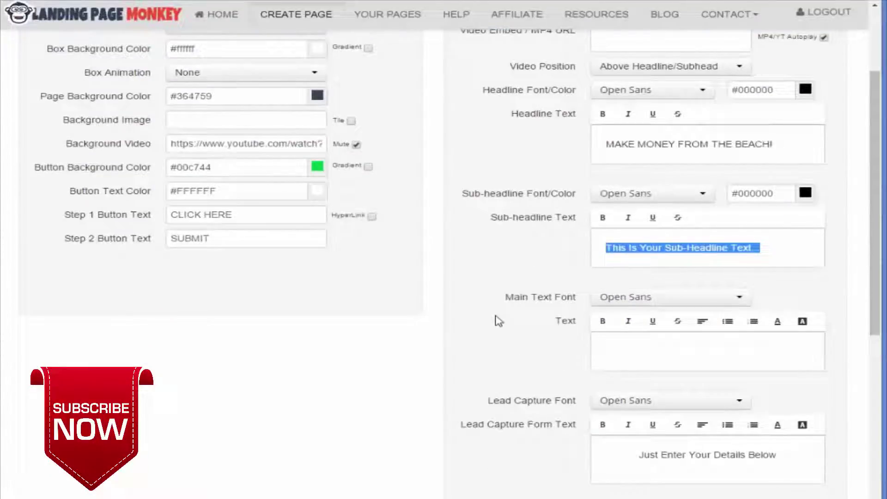
{"action": "key", "text": "Delete"}
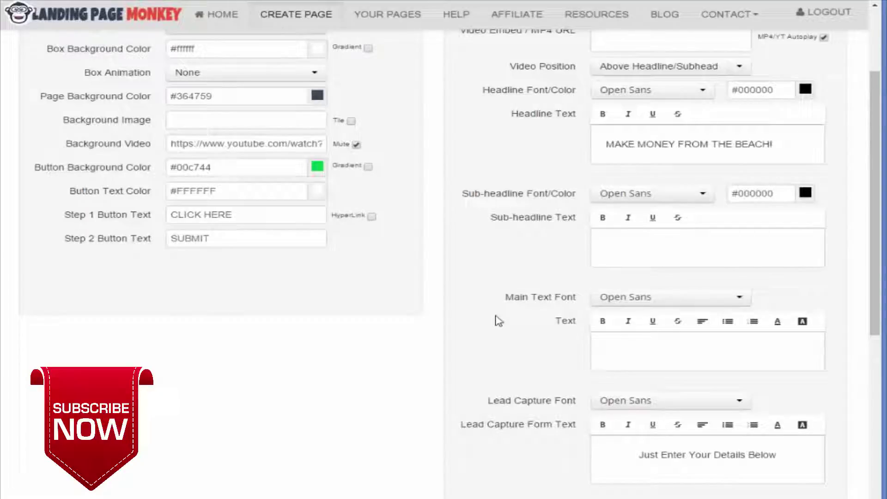
{"action": "type", "text": "All you need is a laptop and i"}
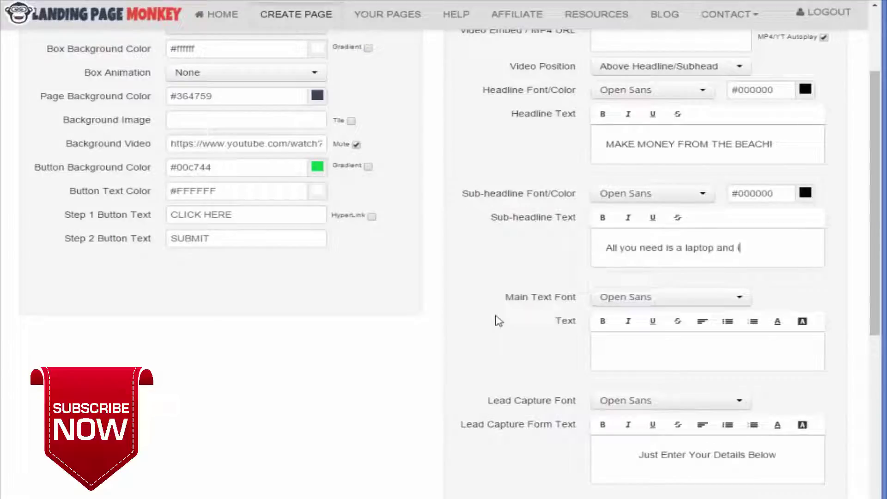
{"action": "type", "text": "nternet conne"}
{"action": "type", "text": "cxtio"}
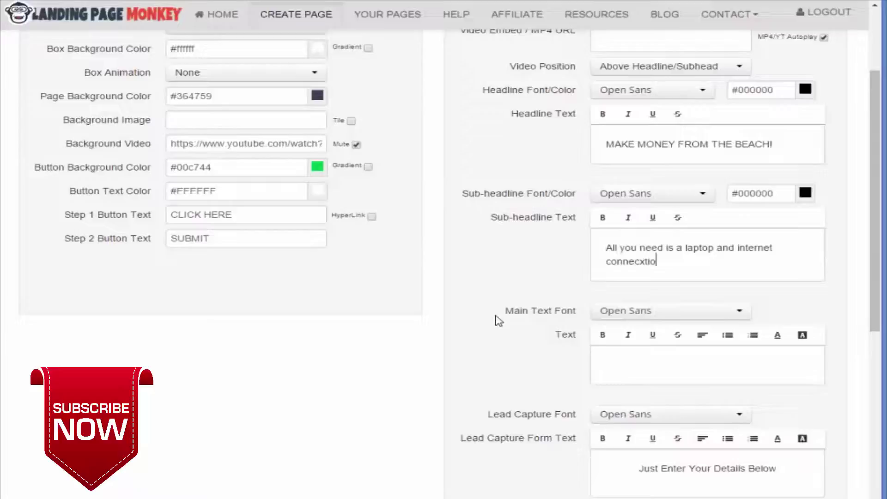
{"action": "key", "text": "BackSpace"}
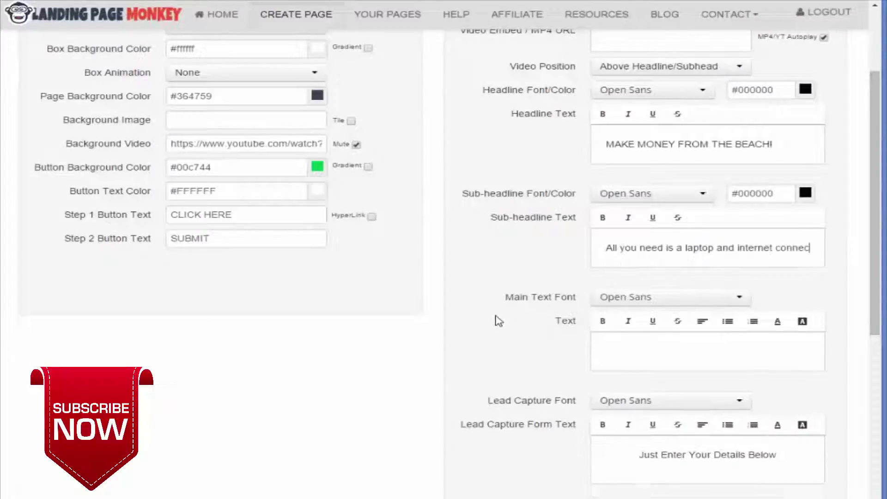
{"action": "type", "text": "tion..."}
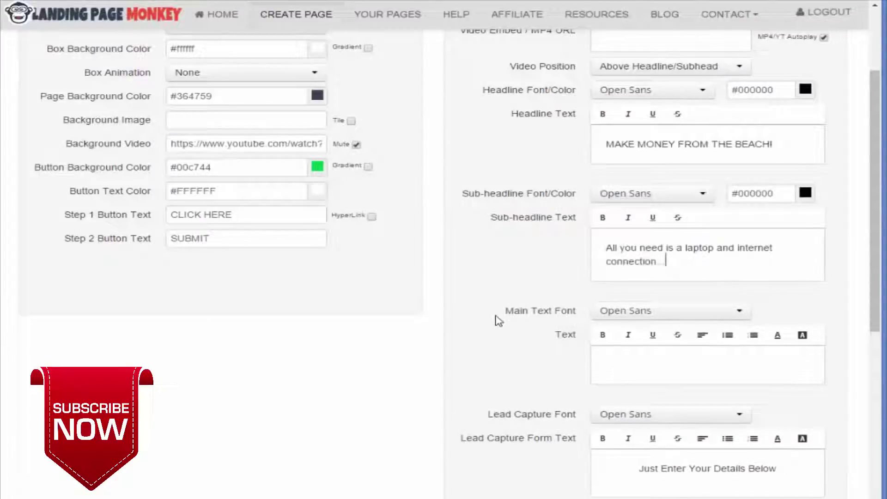
{"action": "left_click_drag", "start_coordinate": [872, 267], "coordinate": [865, 362]}
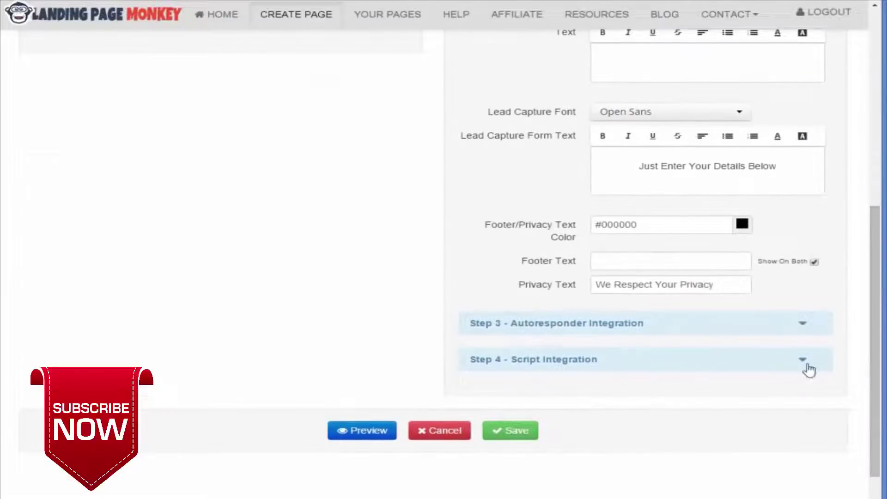
- Set the autoresponder type to Aweber with list ID 'ericstips'
{"action": "left_click", "coordinate": [805, 328]}
{"action": "scroll", "coordinate": [804, 326], "scroll_direction": "down", "scroll_amount": 3}
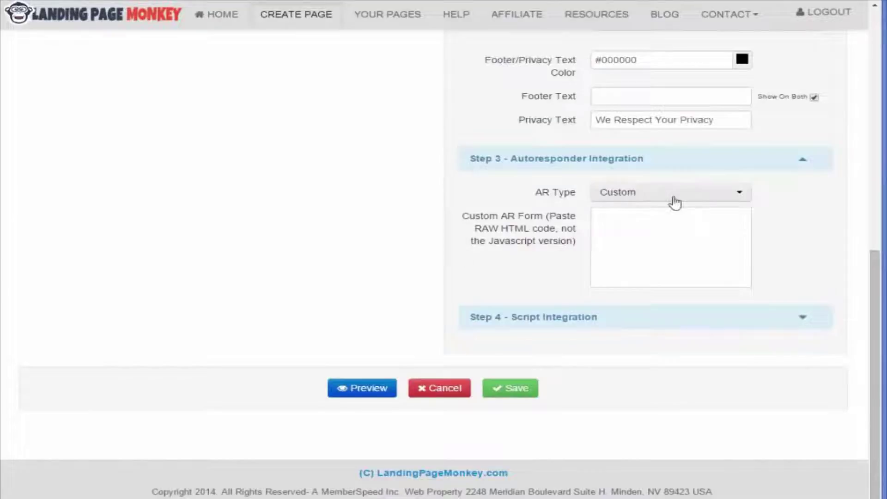
{"action": "left_click", "coordinate": [639, 220]}
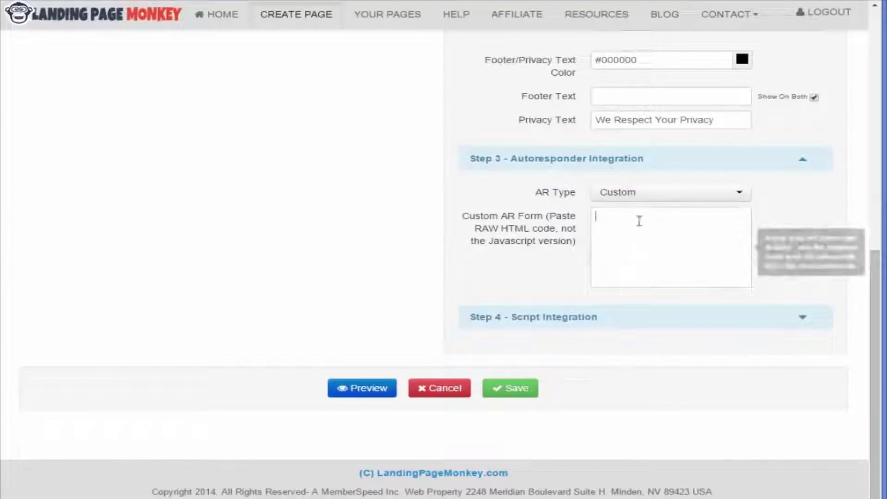
{"action": "left_click", "coordinate": [667, 202]}
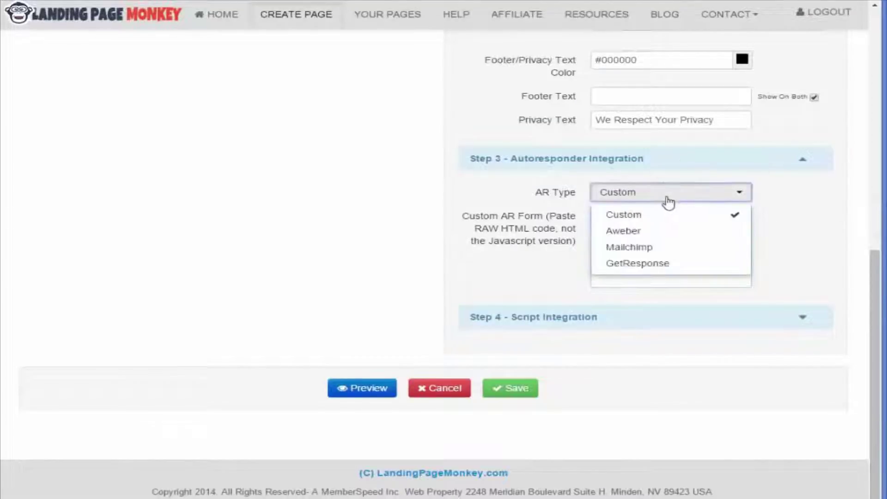
{"action": "left_click", "coordinate": [733, 233]}
{"action": "left_click", "coordinate": [648, 240]}
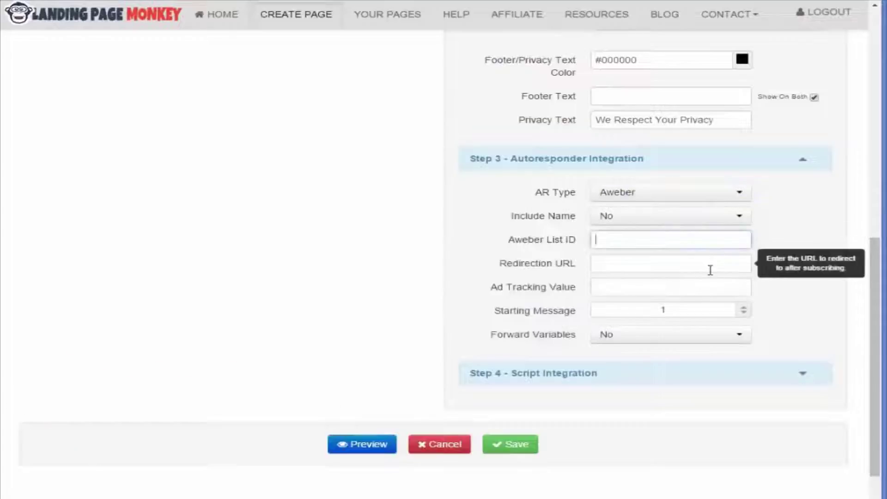
{"action": "type", "text": "ericstips"}
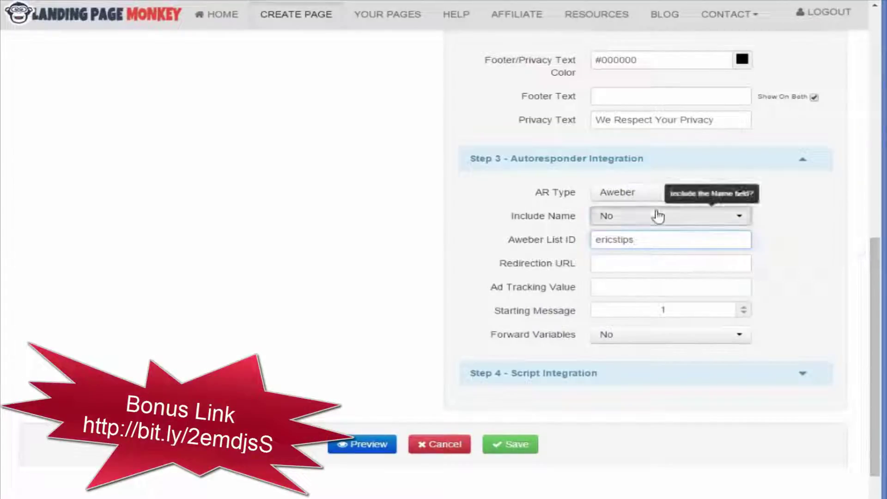
- Set Include Name to Yes, pass the redirect and ad tracking fields, and expand Script Integration
{"action": "left_click", "coordinate": [656, 215]}
{"action": "left_click", "coordinate": [645, 258]}
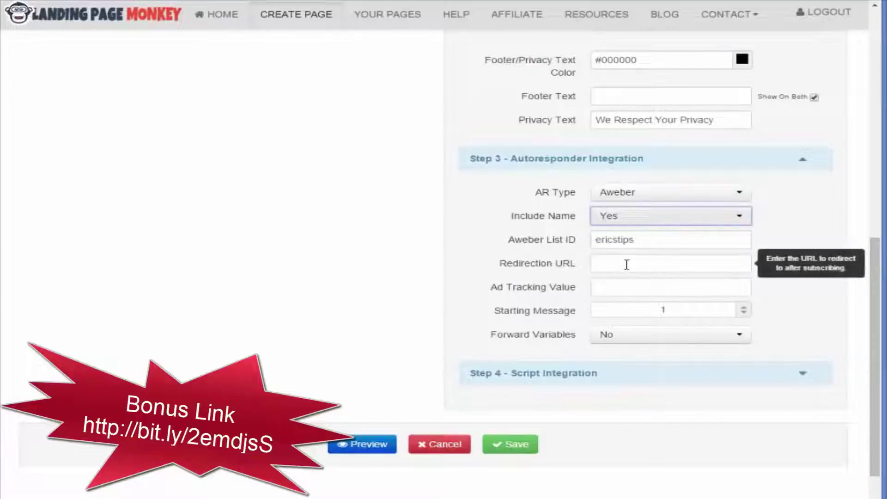
{"action": "left_click", "coordinate": [626, 264]}
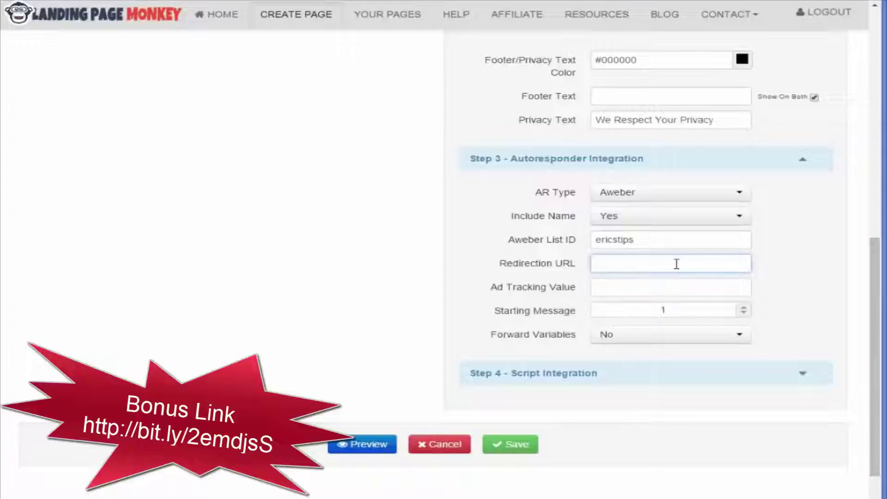
{"action": "left_click", "coordinate": [626, 288]}
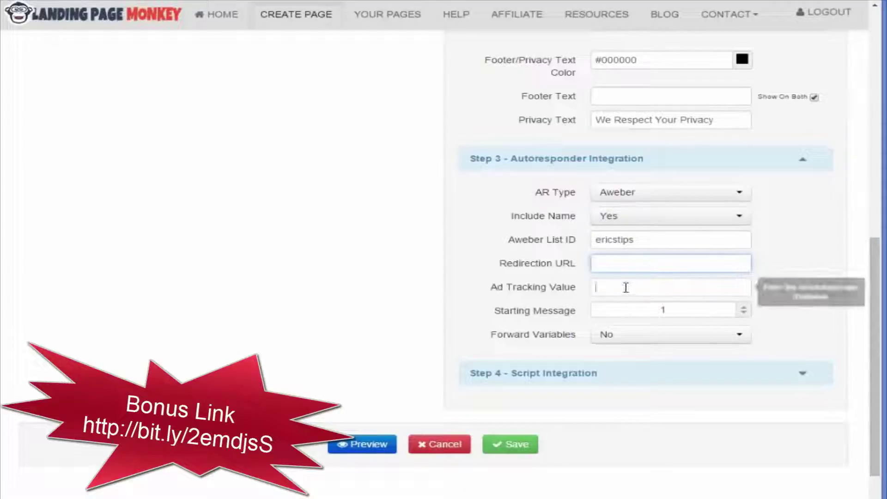
{"action": "left_click", "coordinate": [804, 375]}
{"action": "scroll", "coordinate": [748, 333], "scroll_direction": "down", "scroll_amount": 3}
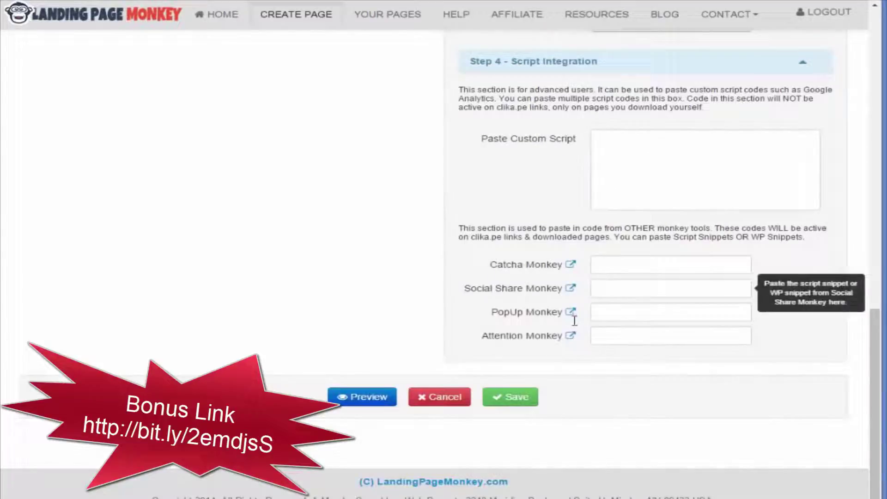
{"action": "scroll", "coordinate": [596, 354], "scroll_direction": "up", "scroll_amount": 6}
{"action": "scroll", "coordinate": [624, 351], "scroll_direction": "down", "scroll_amount": 5}
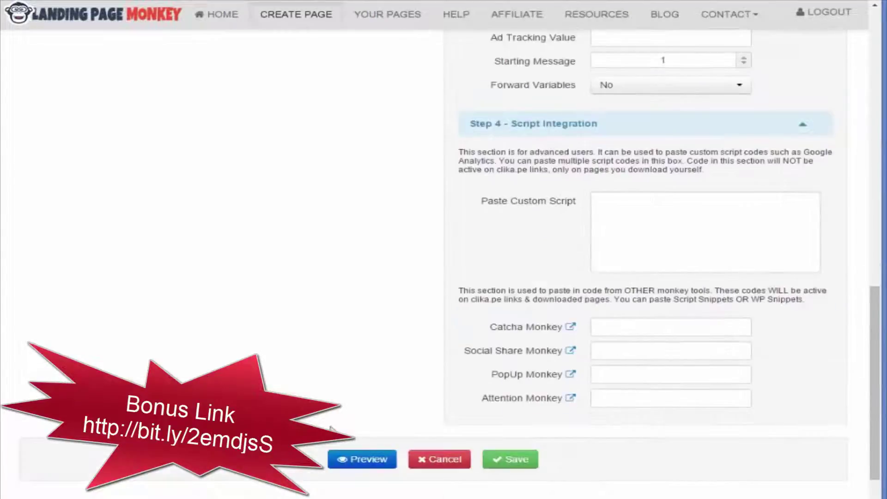
{"action": "scroll", "coordinate": [366, 448], "scroll_direction": "down", "scroll_amount": 2}
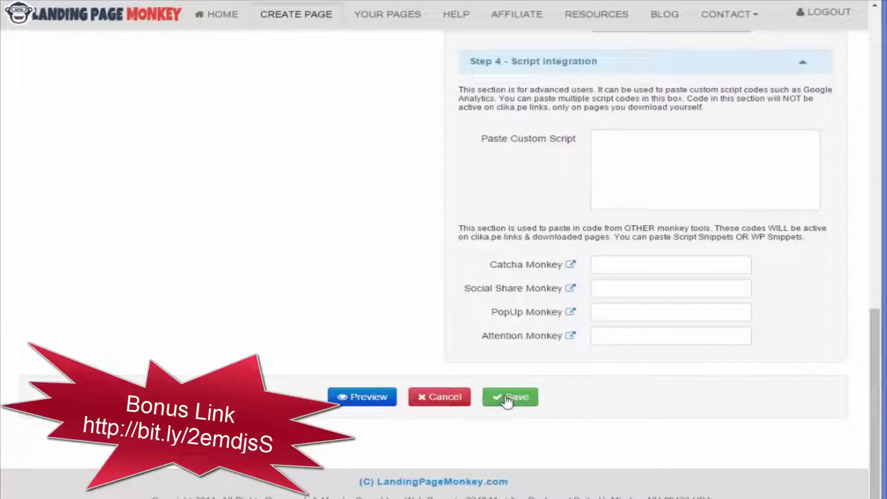
{"action": "left_click", "coordinate": [361, 397]}
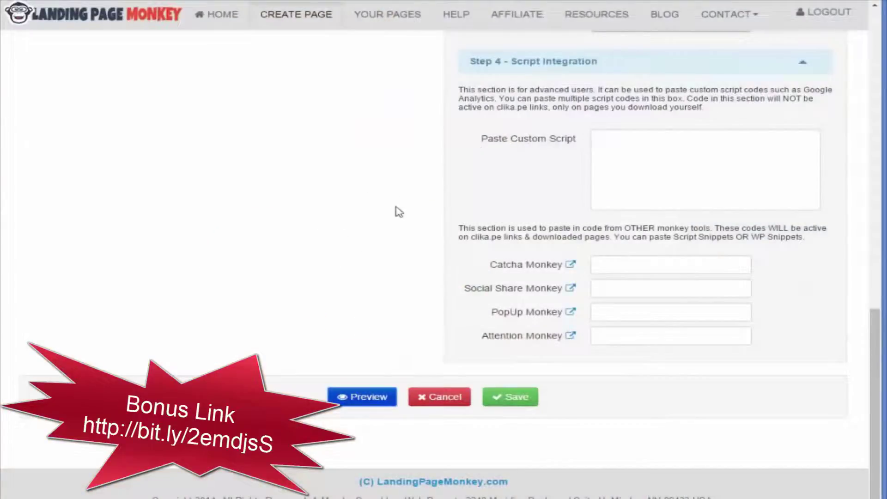
{"action": "scroll", "coordinate": [400, 248], "scroll_direction": "up", "scroll_amount": 3}
{"action": "scroll", "coordinate": [400, 248], "scroll_direction": "up", "scroll_amount": 5}
{"action": "scroll", "coordinate": [389, 271], "scroll_direction": "up", "scroll_amount": 2}
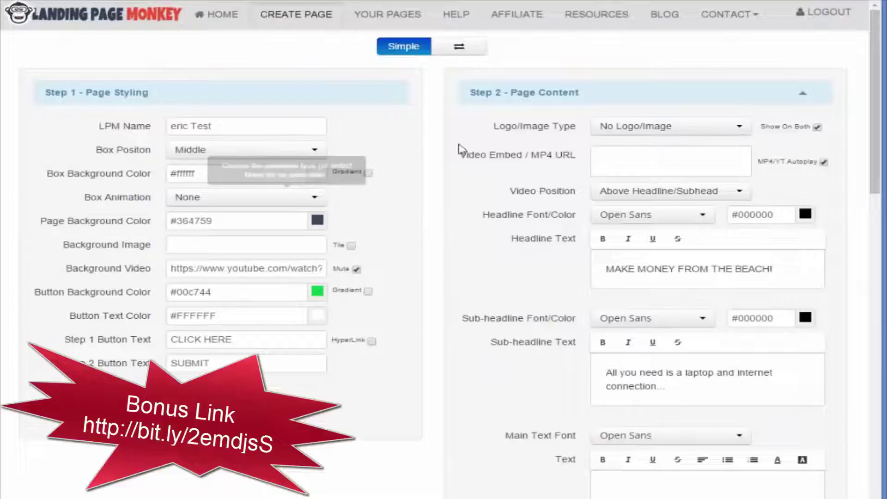
- Switch to Advanced and set the YouTube Start Position to 8 seconds
{"action": "left_click", "coordinate": [459, 47]}
{"action": "scroll", "coordinate": [383, 198], "scroll_direction": "down", "scroll_amount": 2}
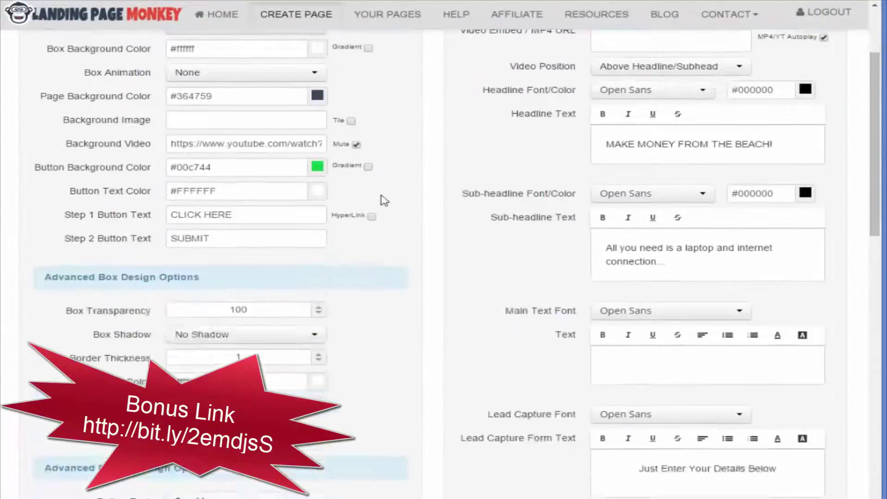
{"action": "scroll", "coordinate": [387, 226], "scroll_direction": "down", "scroll_amount": 2}
{"action": "scroll", "coordinate": [361, 249], "scroll_direction": "down", "scroll_amount": 1}
{"action": "scroll", "coordinate": [340, 273], "scroll_direction": "down", "scroll_amount": 3}
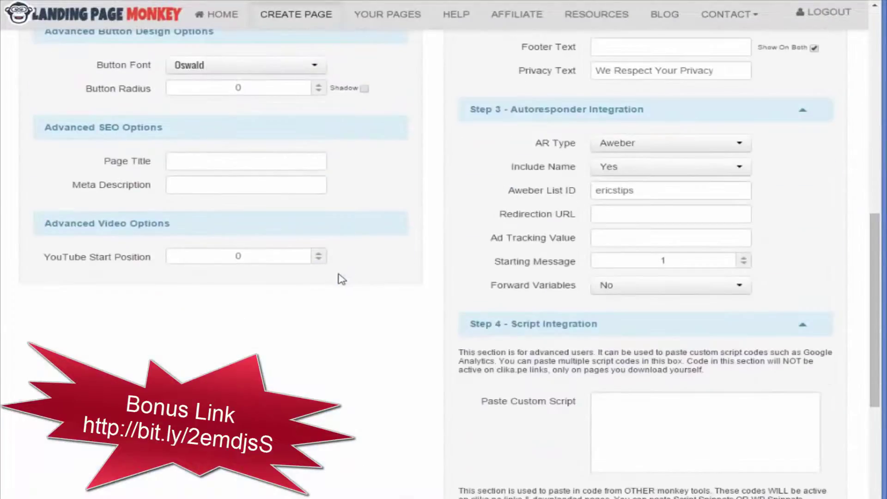
{"action": "double_click", "coordinate": [238, 255]}
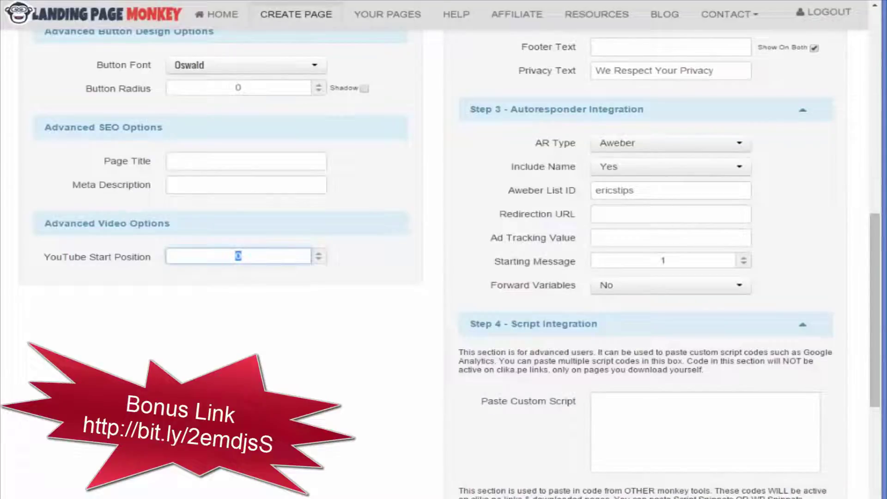
{"action": "type", "text": "8"}
{"action": "left_click", "coordinate": [284, 339]}
{"action": "scroll", "coordinate": [277, 323], "scroll_direction": "down", "scroll_amount": 3}
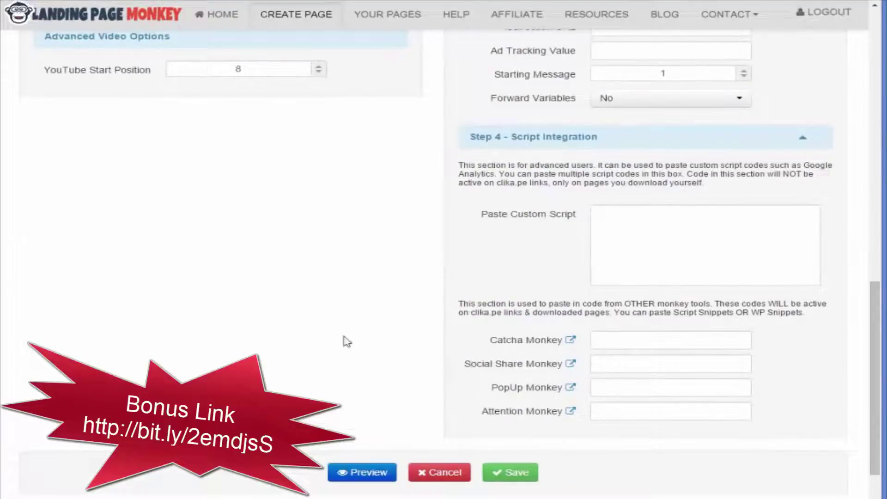
{"action": "scroll", "coordinate": [356, 337], "scroll_direction": "down", "scroll_amount": 3}
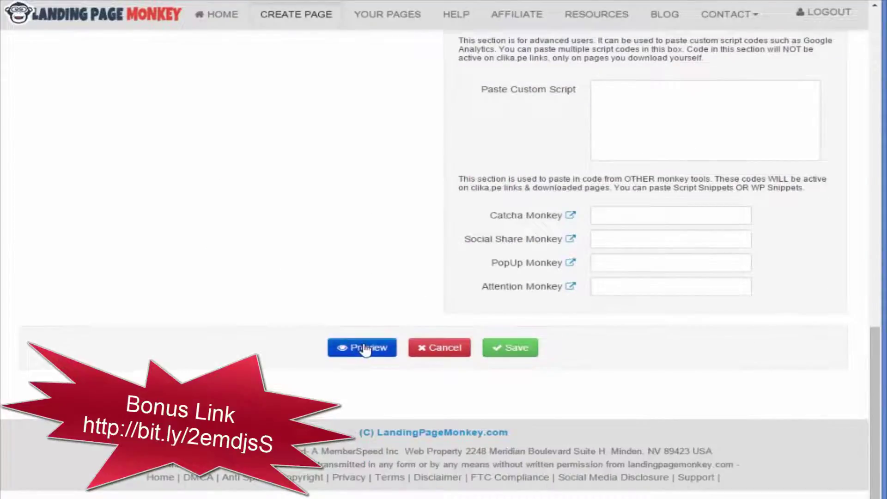
{"action": "left_click", "coordinate": [365, 349]}
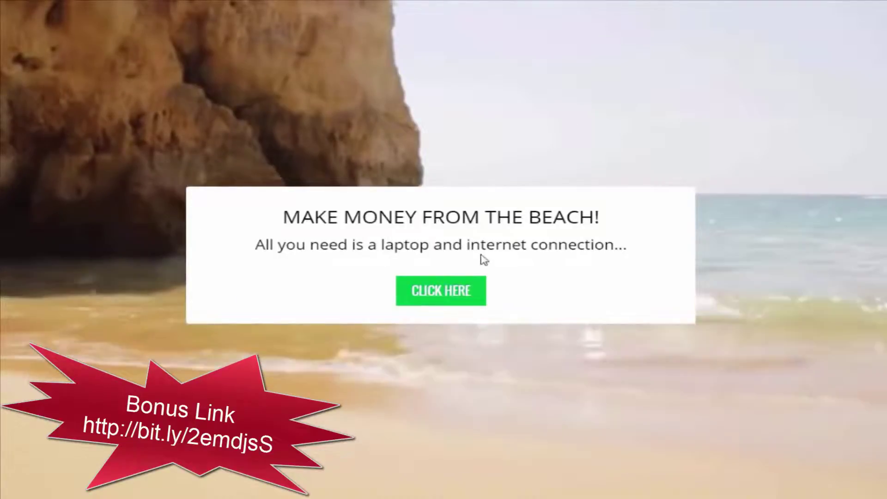
{"action": "left_click", "coordinate": [462, 292]}
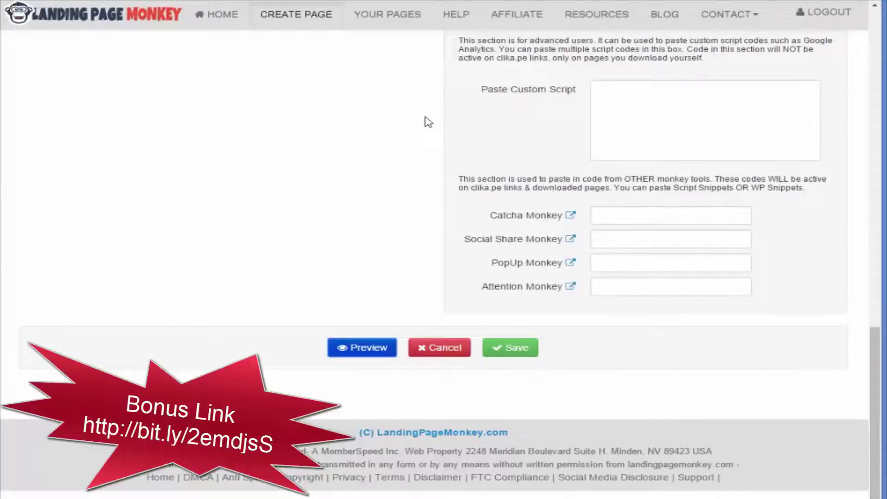
{"action": "scroll", "coordinate": [307, 173], "scroll_direction": "up", "scroll_amount": 5}
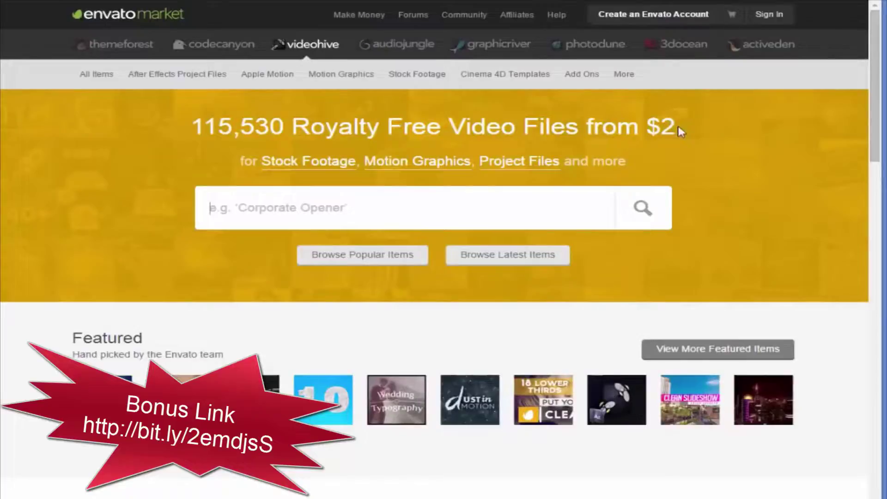
{"action": "type", "text": "be"}
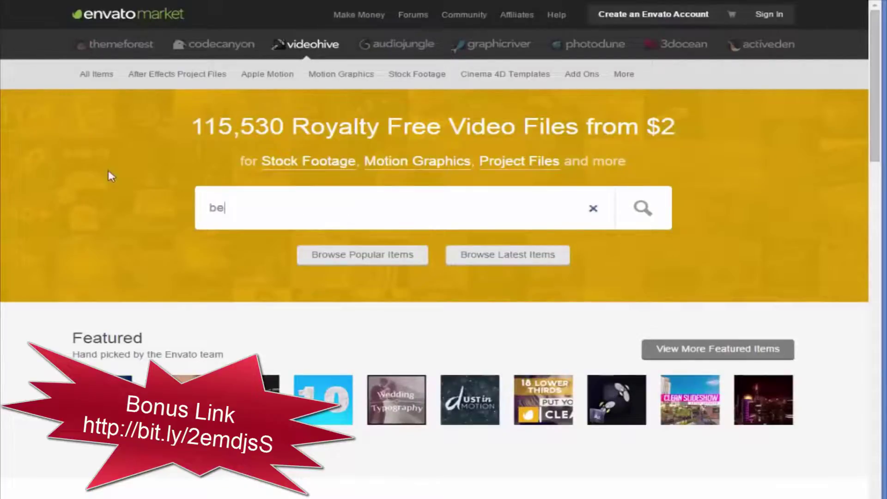
{"action": "type", "text": "ach"}
- Search VideoHive for 'beach' footage, returning 4,493 video results
{"action": "left_click", "coordinate": [652, 211]}
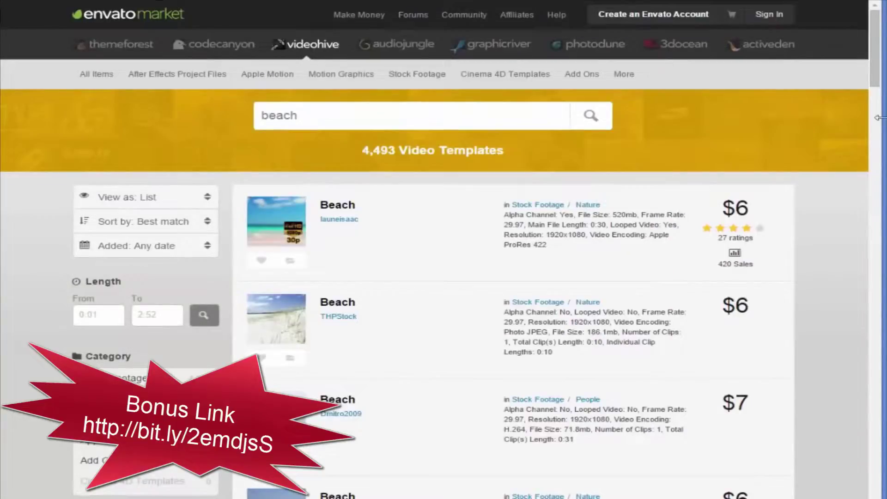
{"action": "left_click_drag", "start_coordinate": [875, 81], "coordinate": [875, 172]}
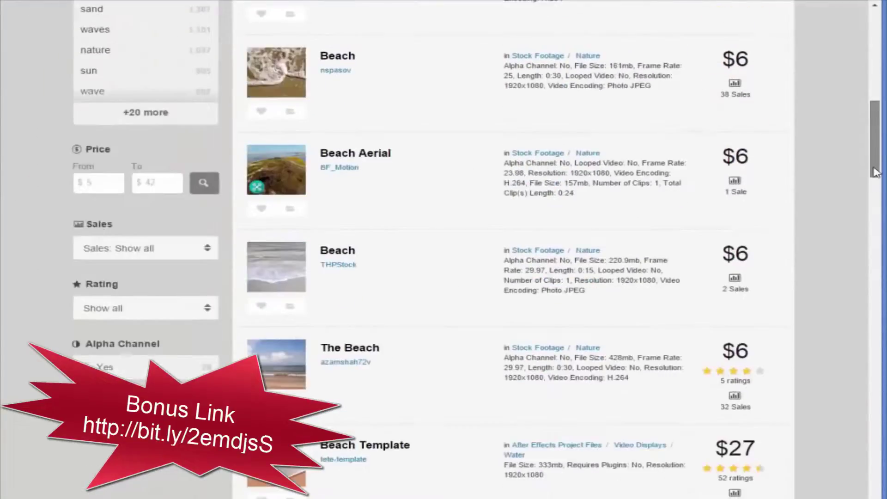
{"action": "mouse_move", "coordinate": [875, 172]}
{"action": "left_mouse_down"}
{"action": "mouse_move", "coordinate": [871, 250]}
{"action": "mouse_move", "coordinate": [867, 66]}
{"action": "left_mouse_up"}
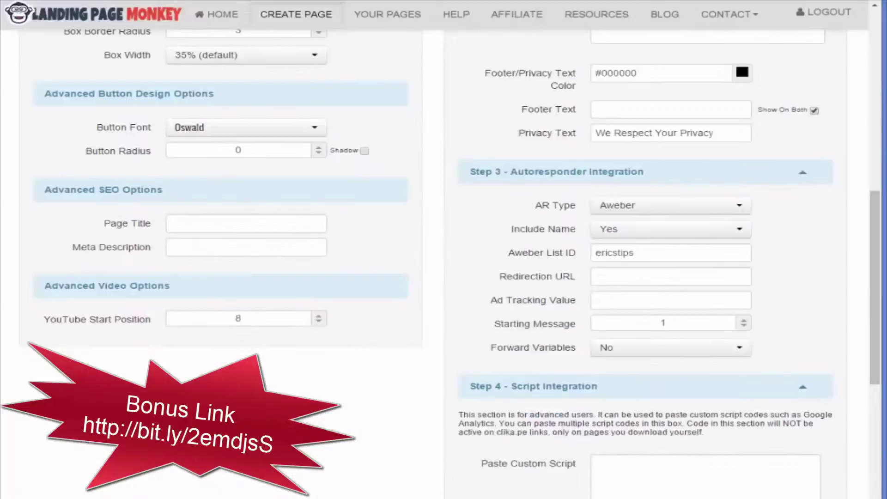
{"action": "scroll", "coordinate": [327, 269], "scroll_direction": "up", "scroll_amount": 5}
{"action": "scroll", "coordinate": [326, 269], "scroll_direction": "up", "scroll_amount": 3}
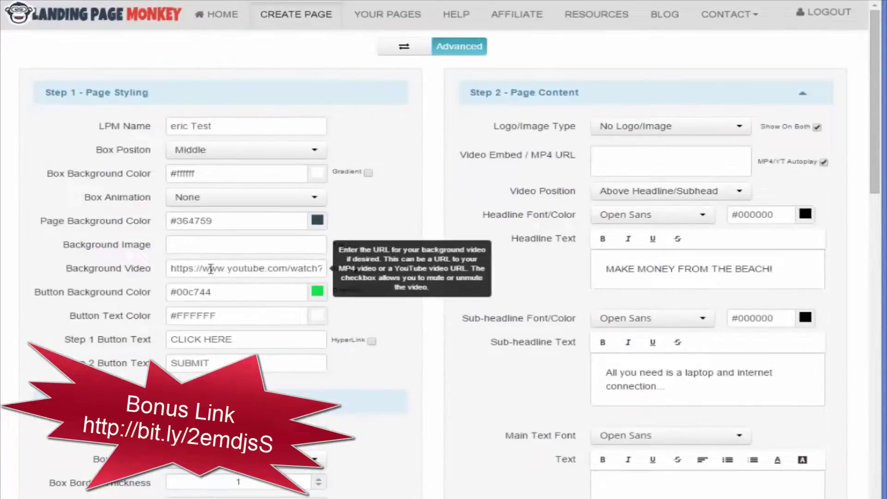